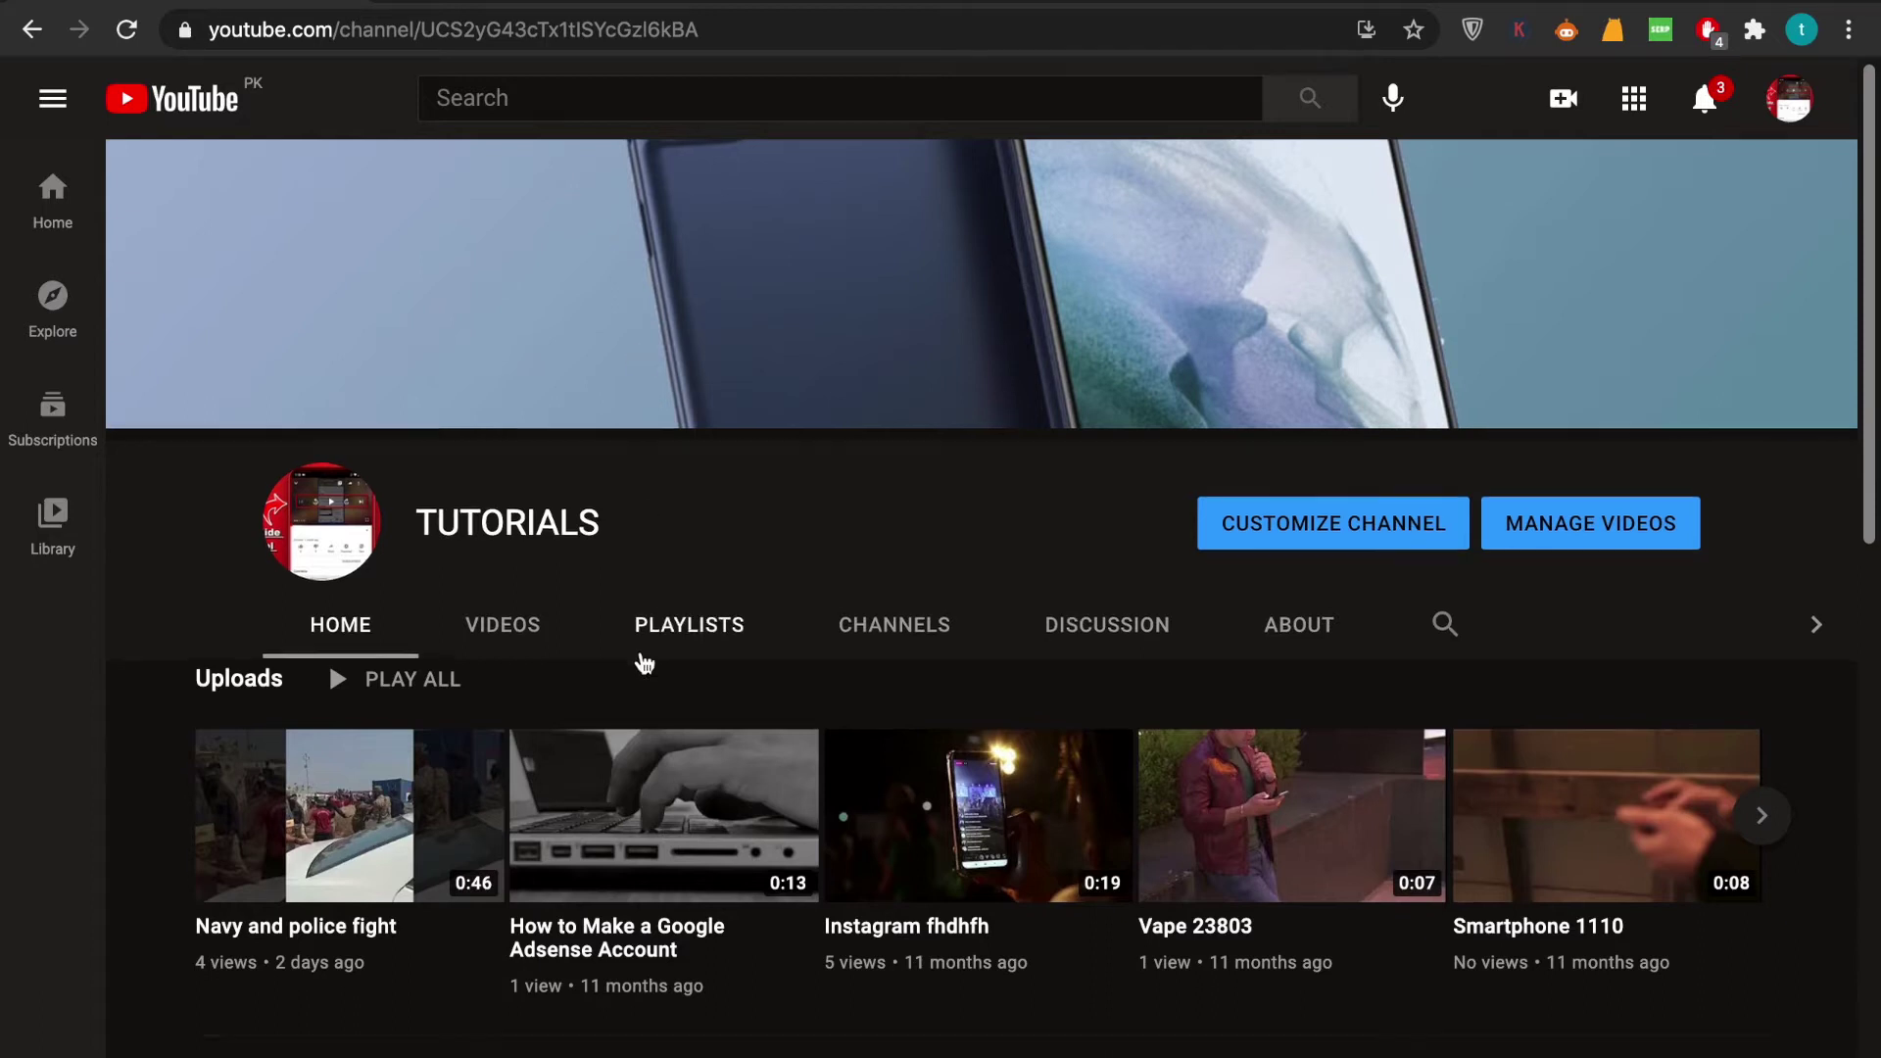
{"action": "scroll", "coordinate": [677, 588], "scroll_direction": "down", "scroll_amount": 1}
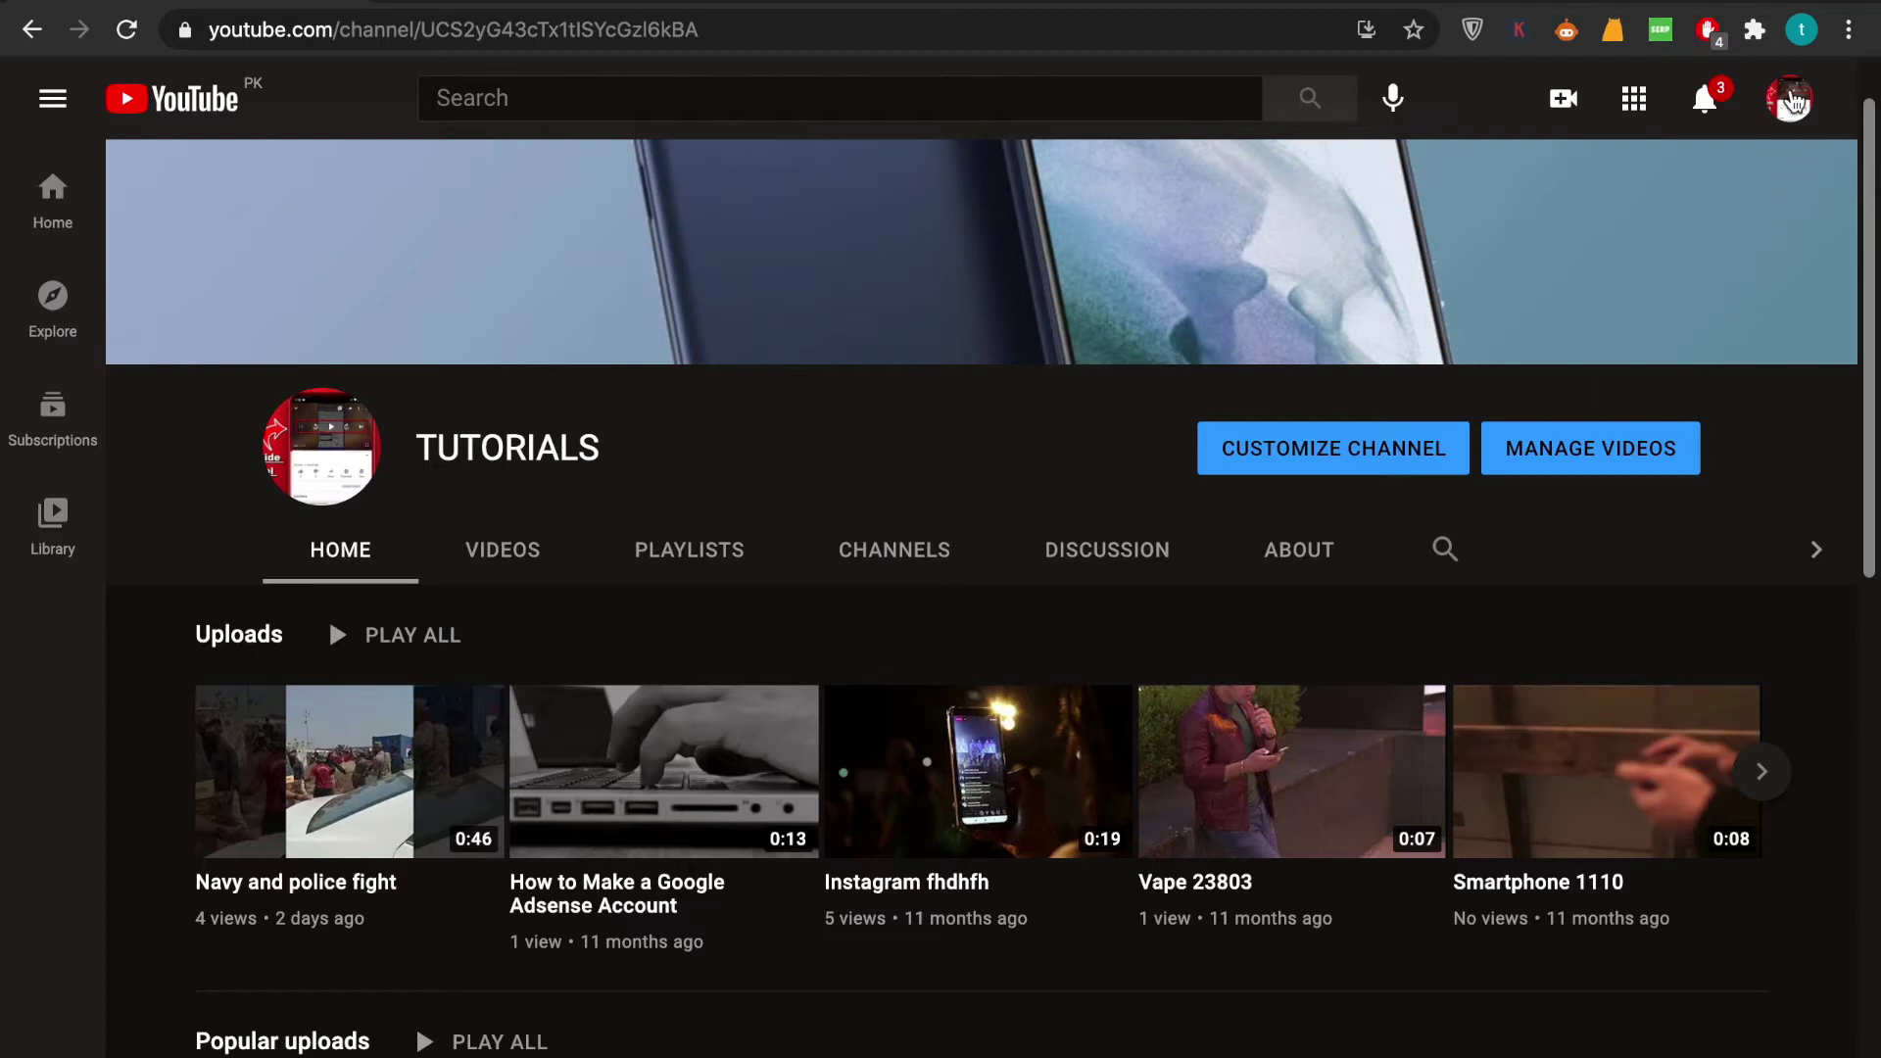
- Open YouTube Studio for the TUTORIALS channel from the account menu
{"action": "left_click", "coordinate": [1793, 103]}
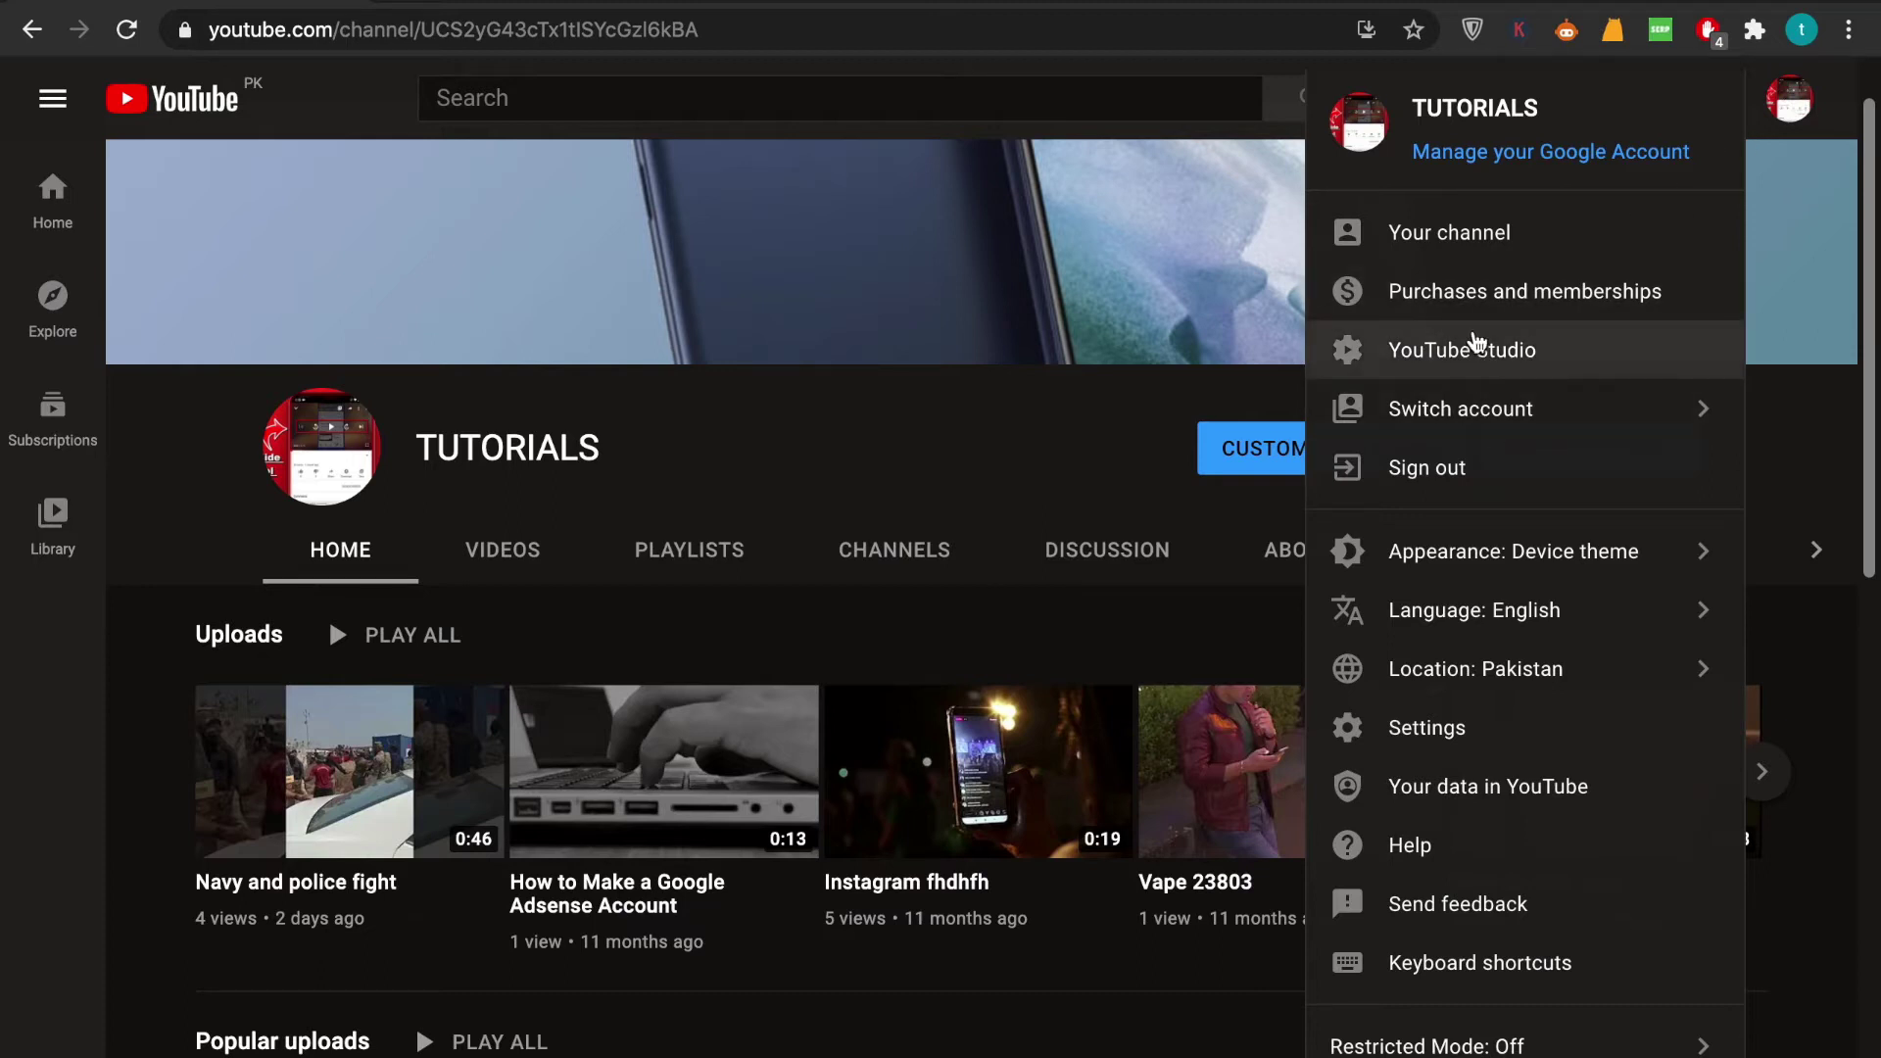
{"action": "left_click", "coordinate": [1478, 342]}
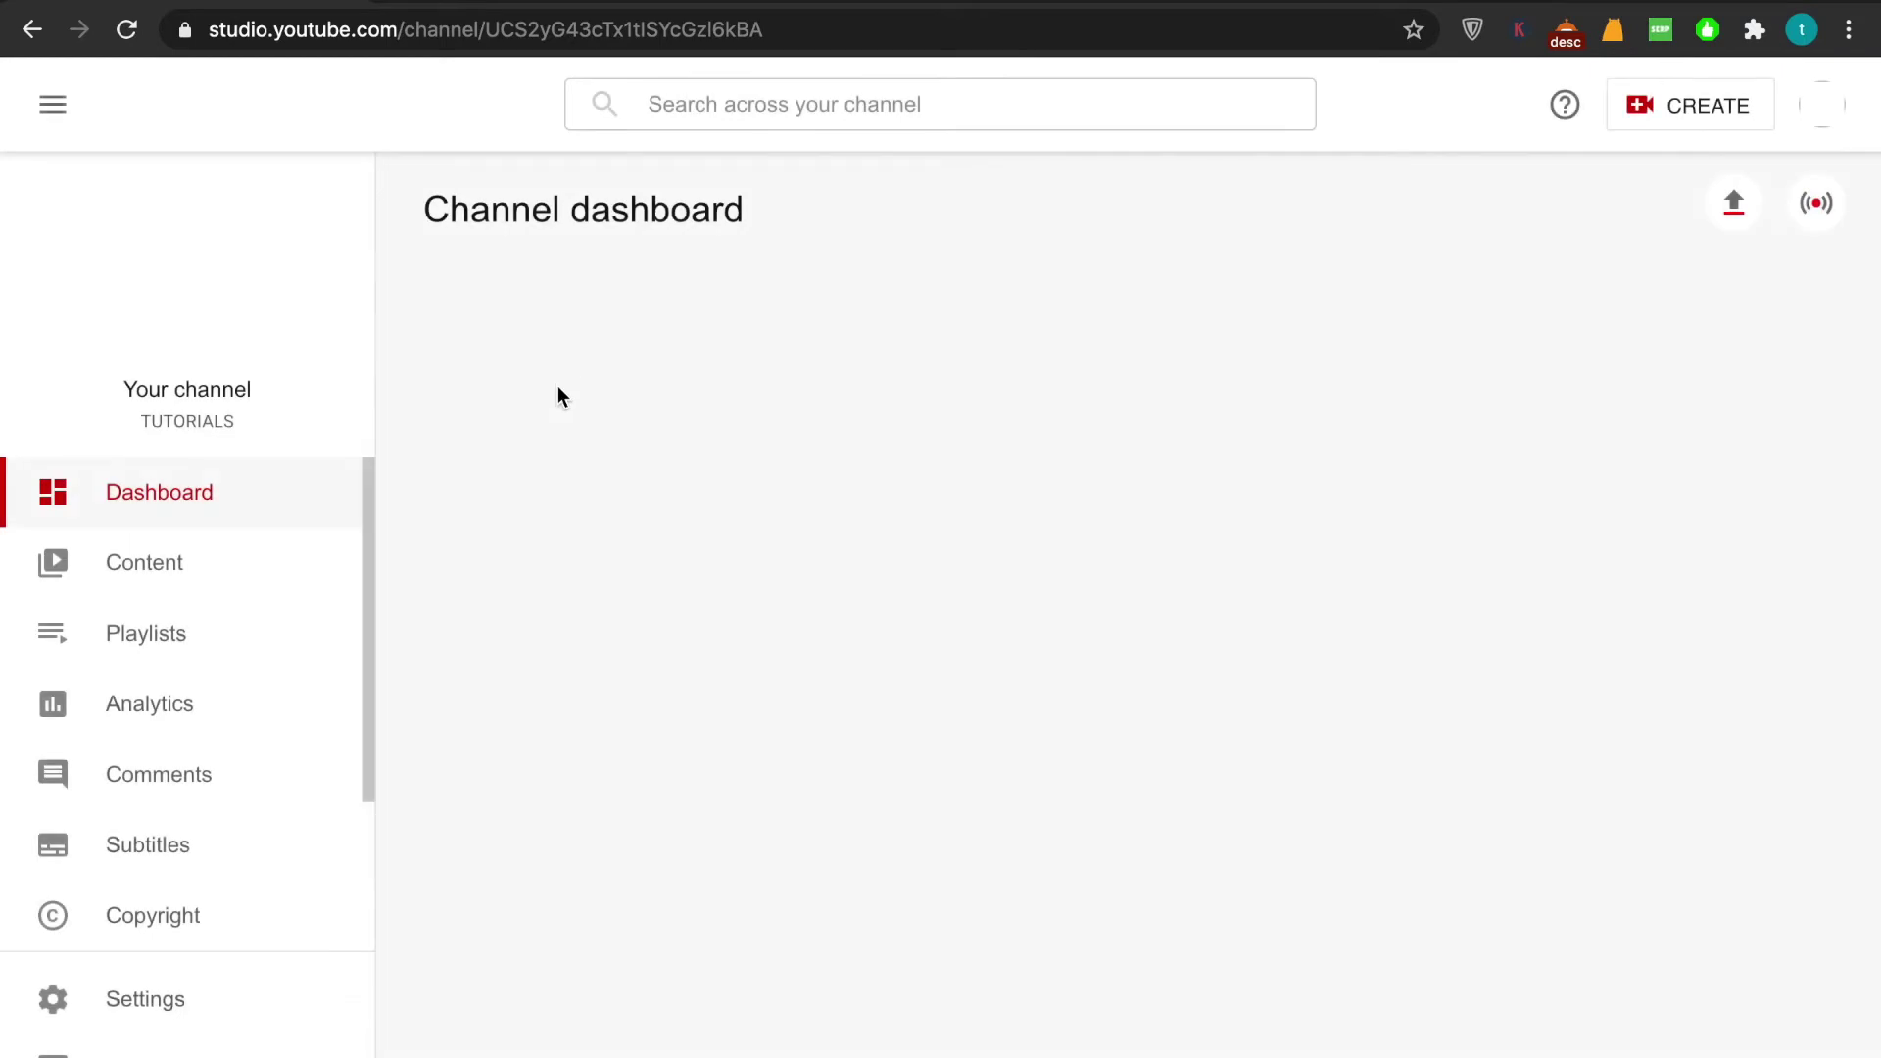
{"action": "scroll", "coordinate": [367, 933], "scroll_direction": "down", "scroll_amount": 1}
{"action": "scroll", "coordinate": [287, 978], "scroll_direction": "down", "scroll_amount": 2}
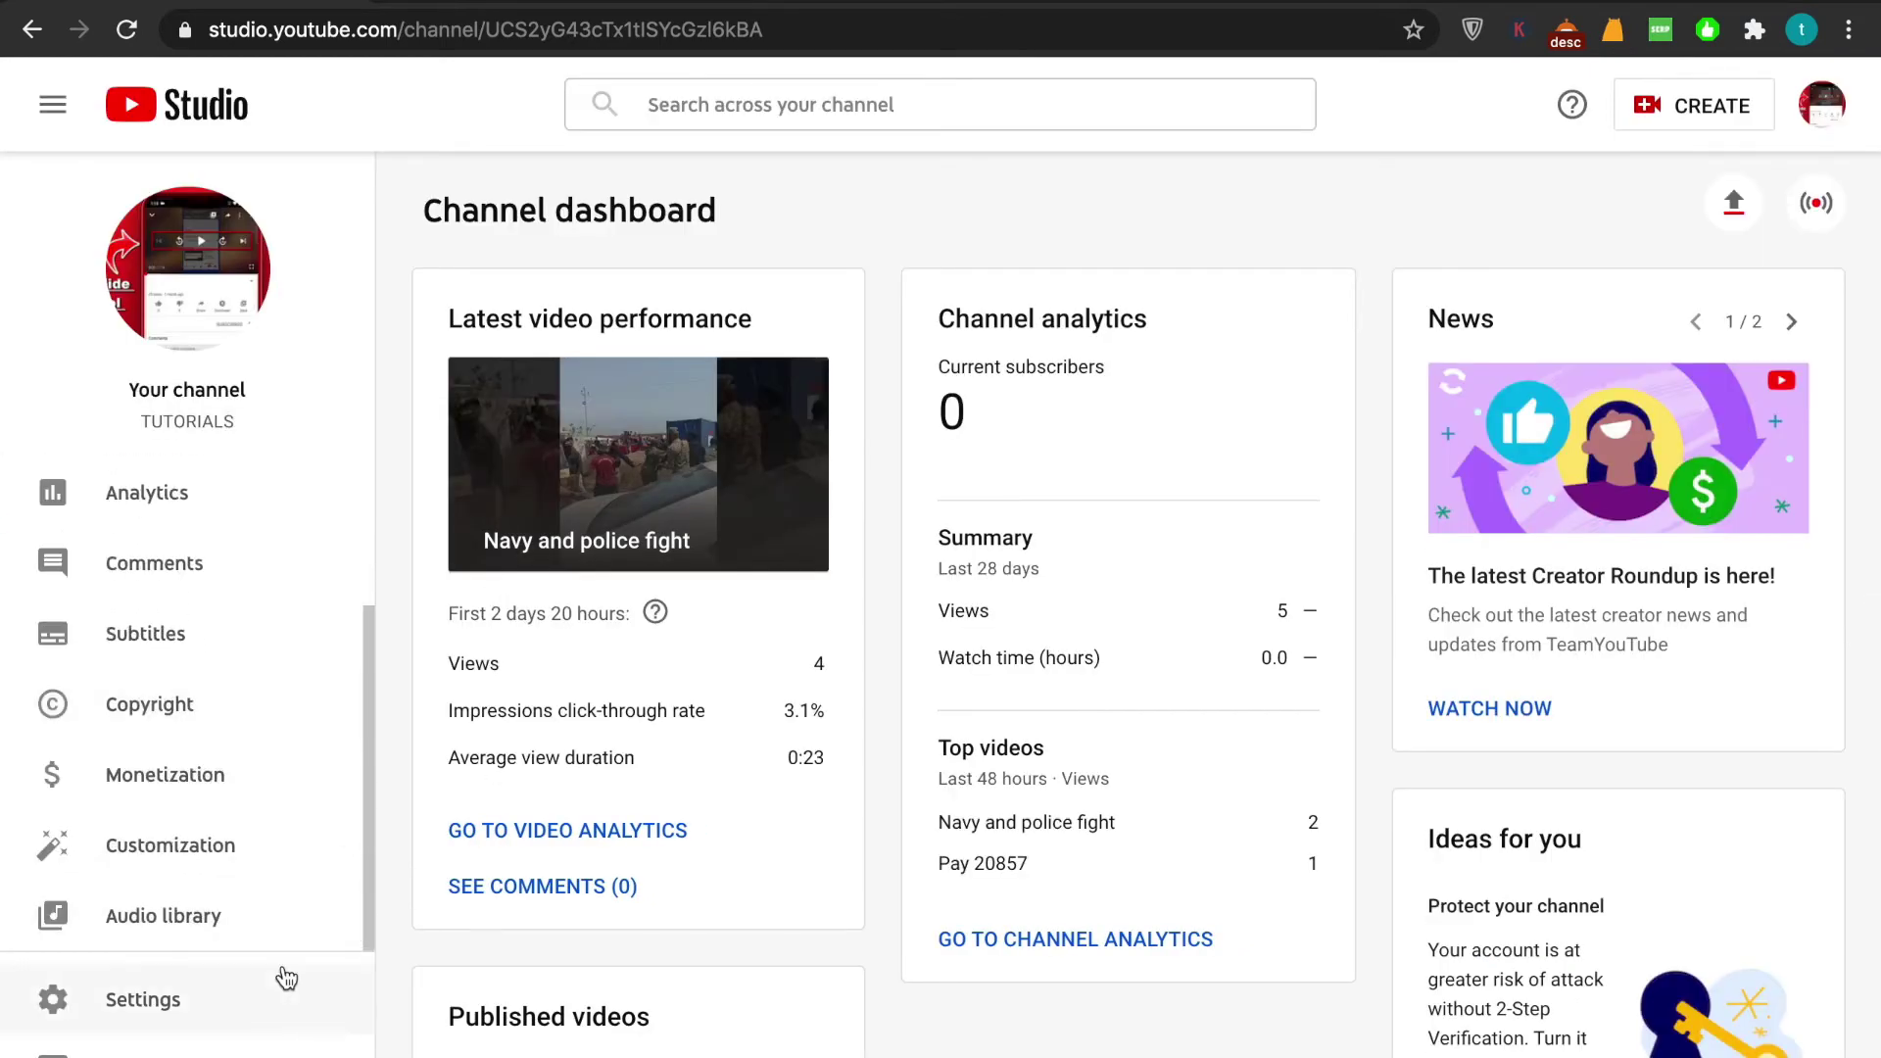
- Go to Settings, Channel, then Advanced settings to show the made-for-kids audience options
{"action": "left_click", "coordinate": [186, 1013]}
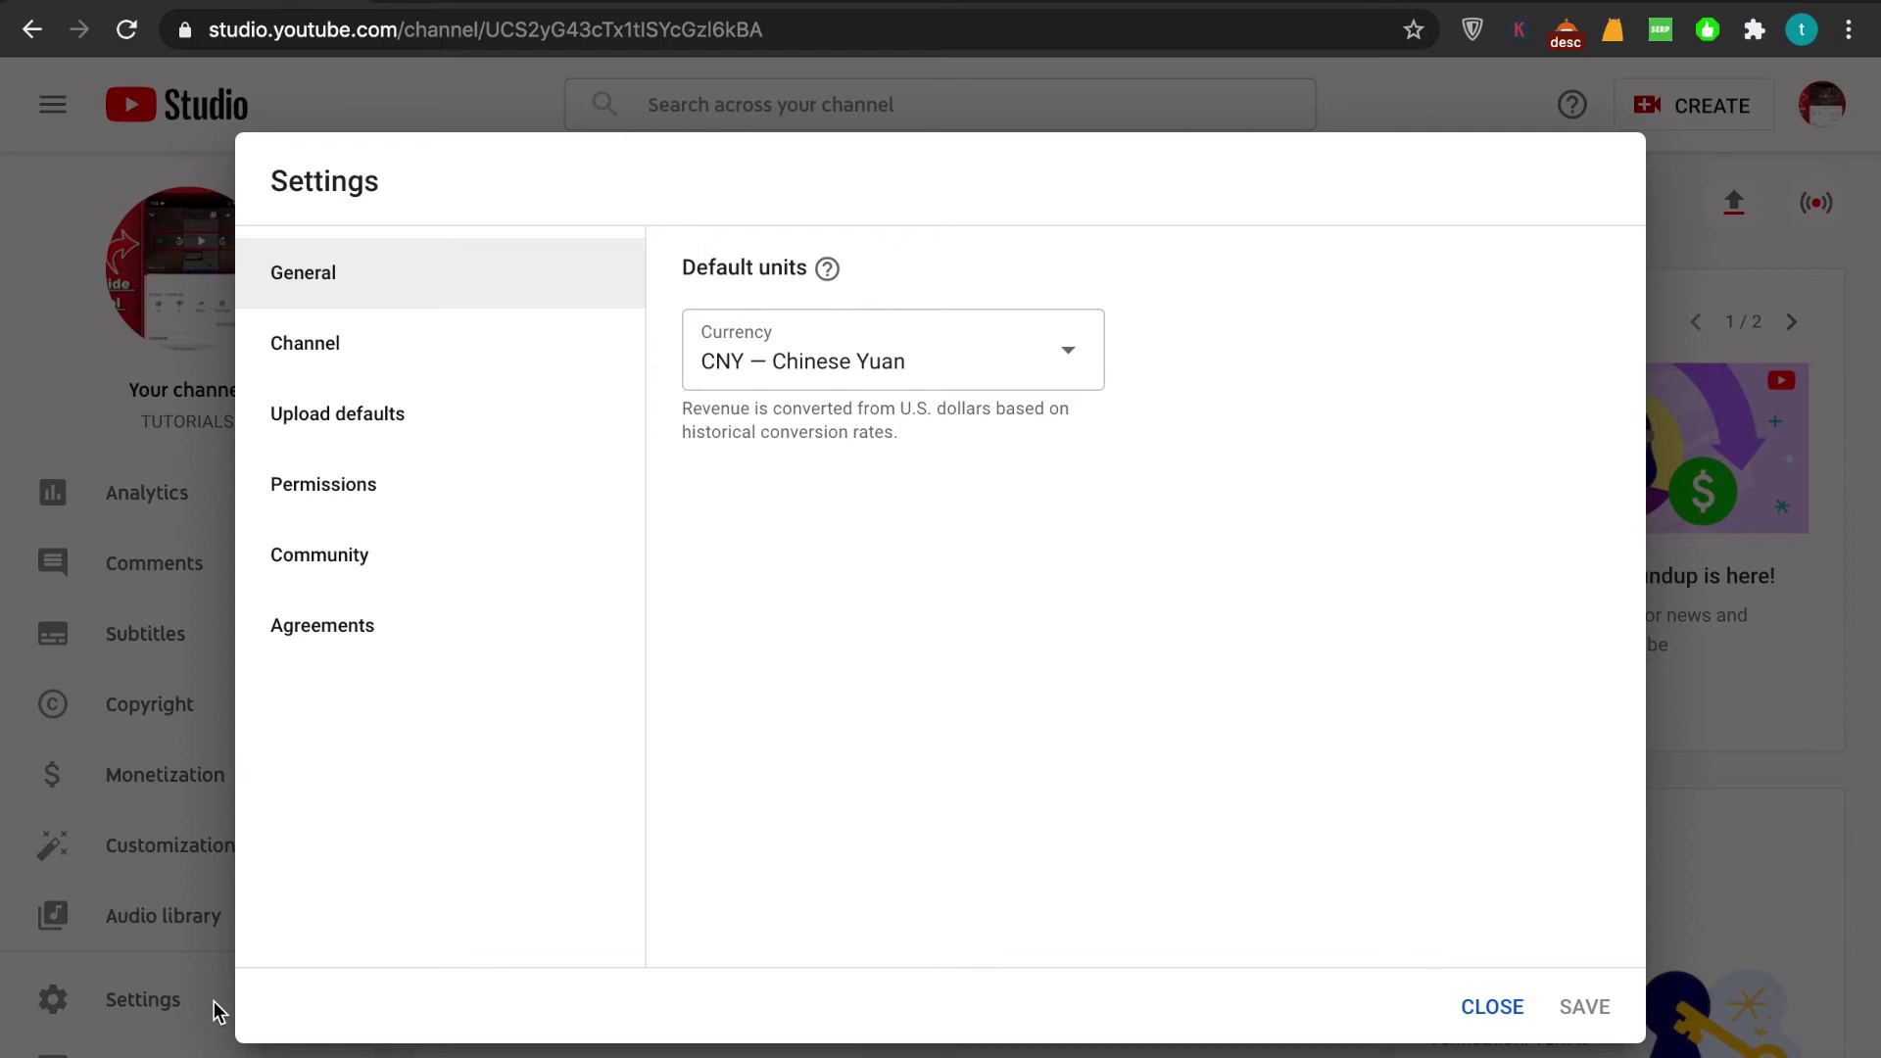
{"action": "left_click", "coordinate": [349, 358]}
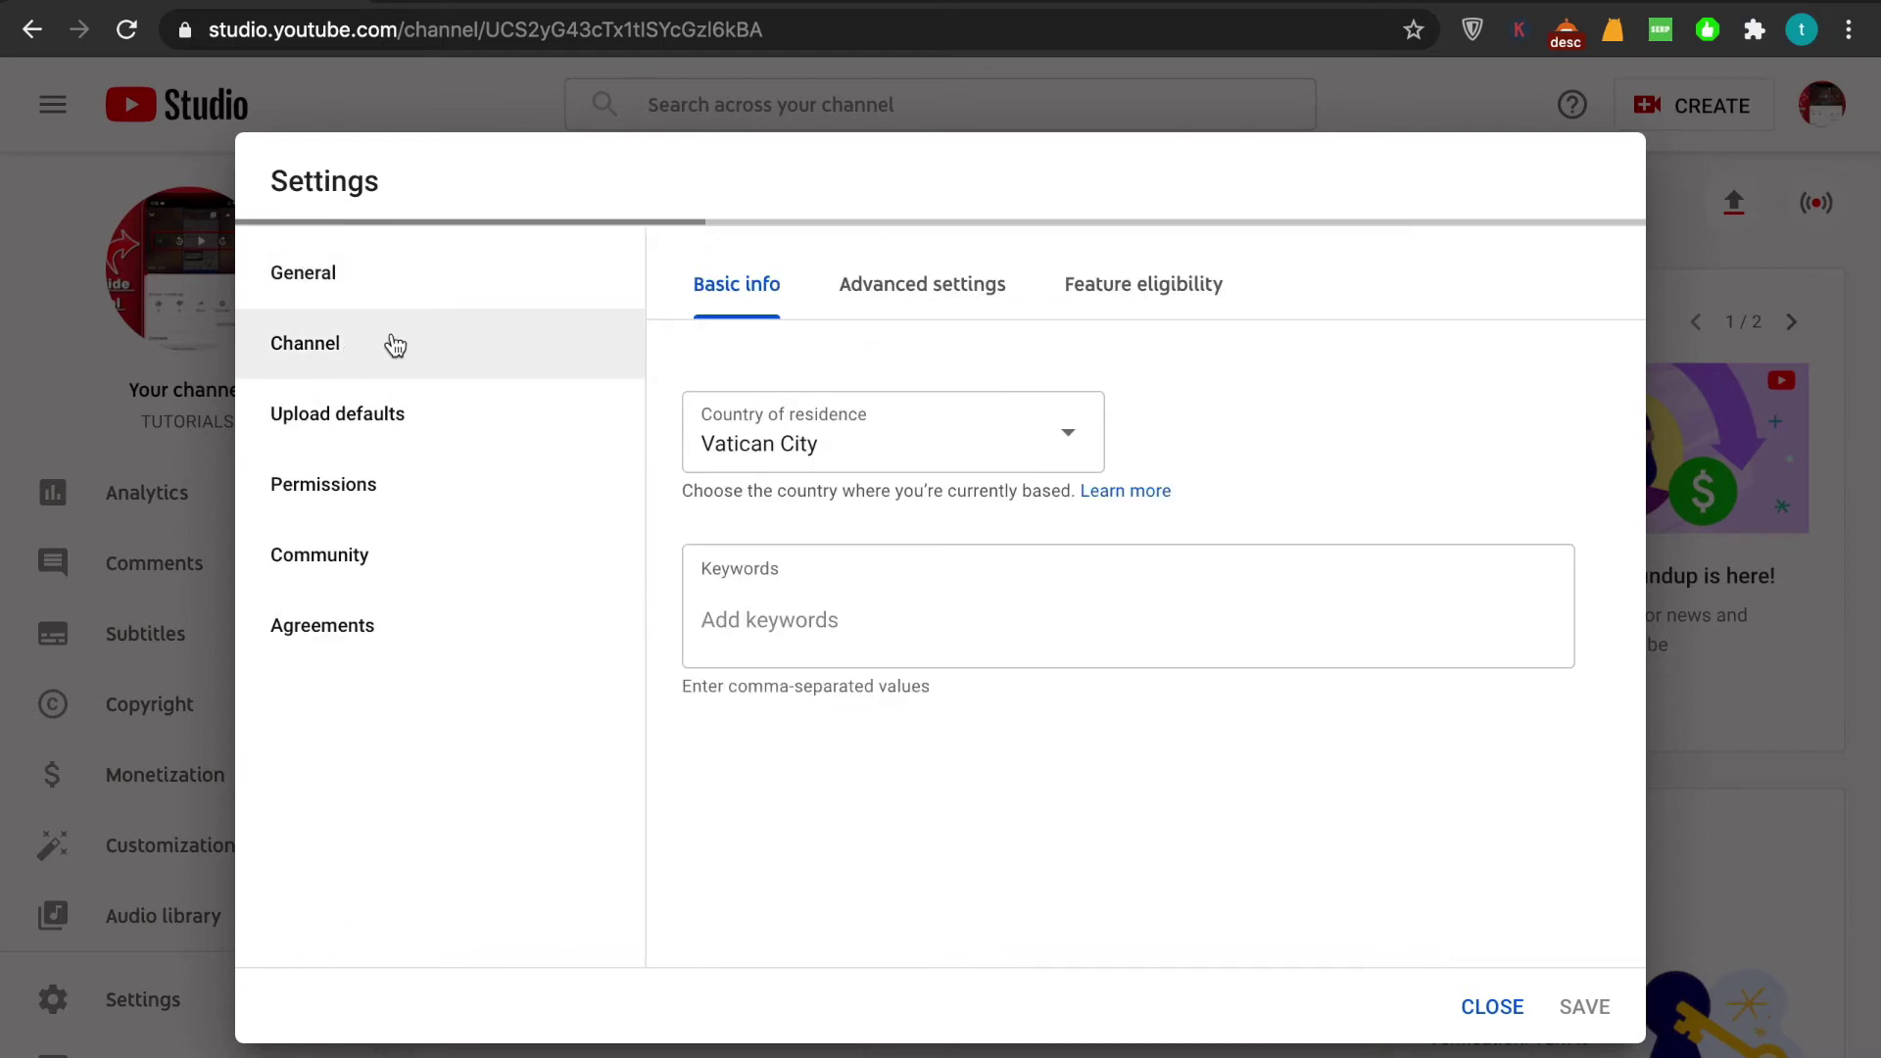
{"action": "left_click", "coordinate": [912, 287]}
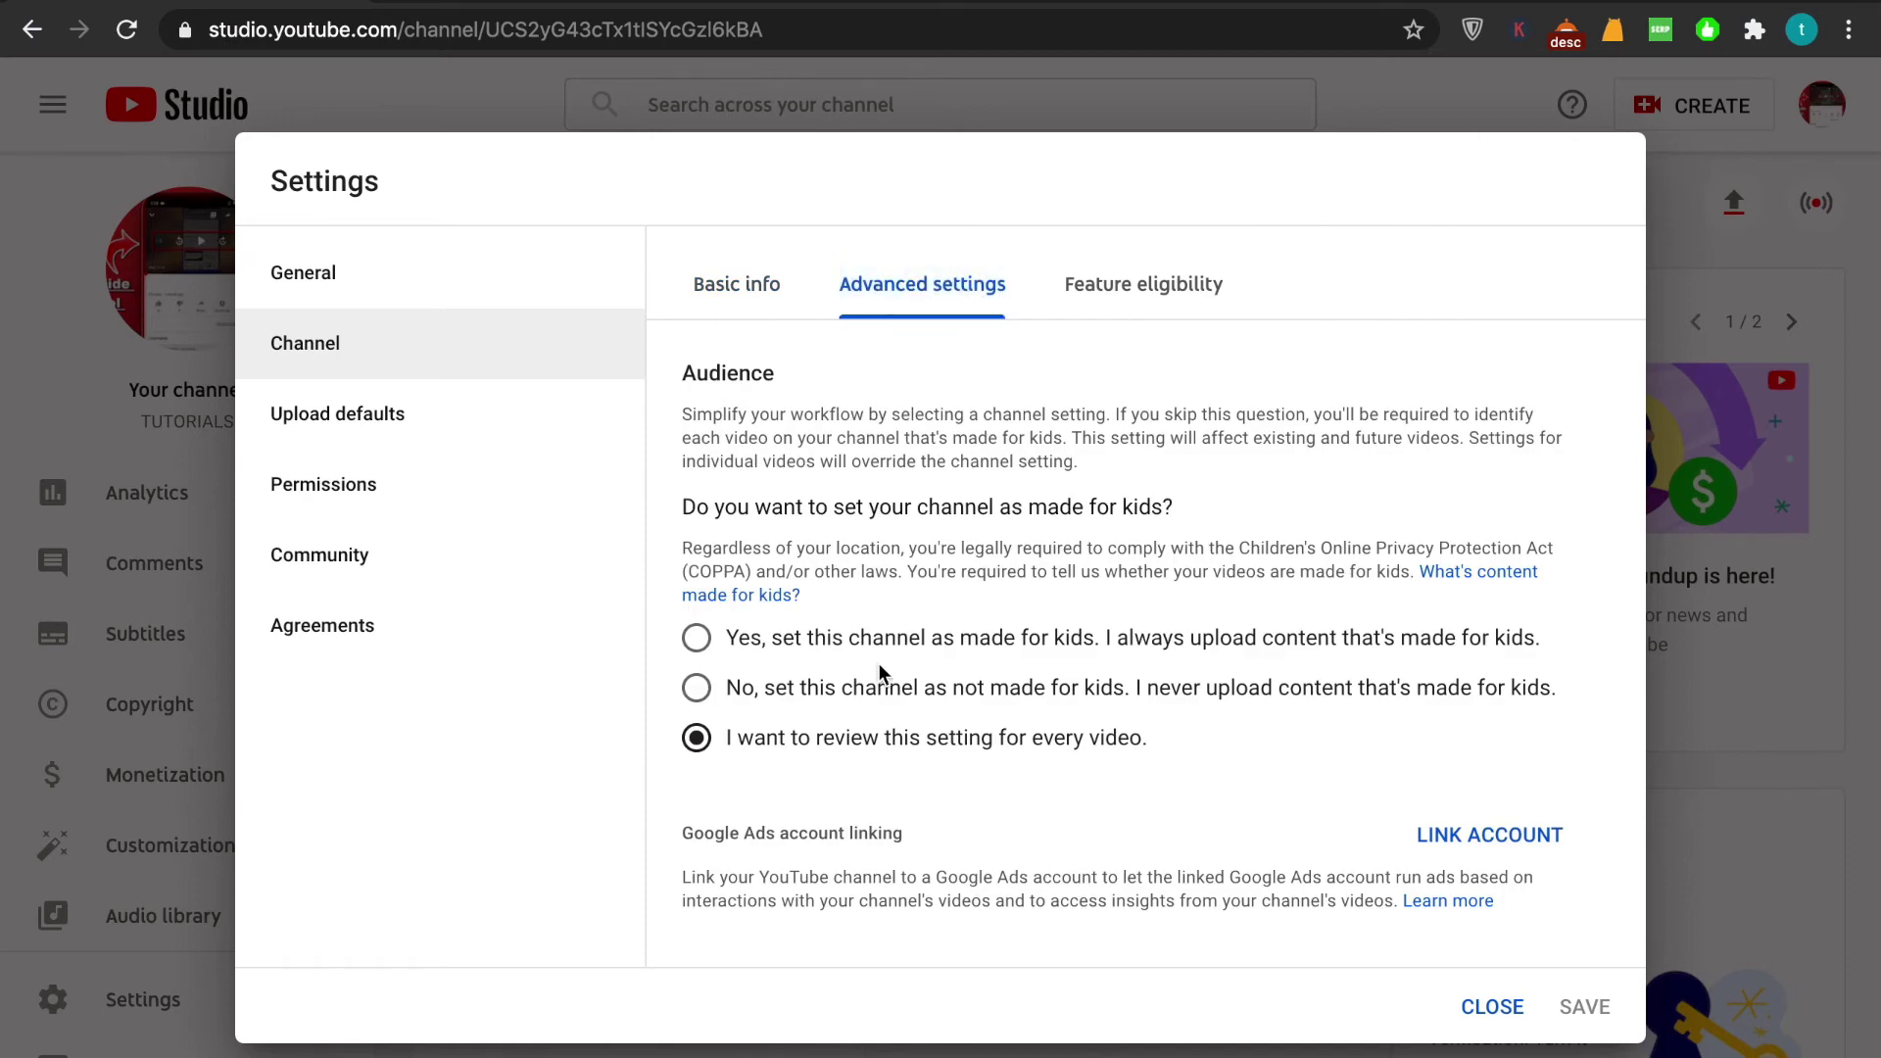
{"action": "scroll", "coordinate": [879, 663], "scroll_direction": "down", "scroll_amount": 3}
{"action": "scroll", "coordinate": [878, 662], "scroll_direction": "down", "scroll_amount": 2}
{"action": "scroll", "coordinate": [876, 662], "scroll_direction": "down", "scroll_amount": 1}
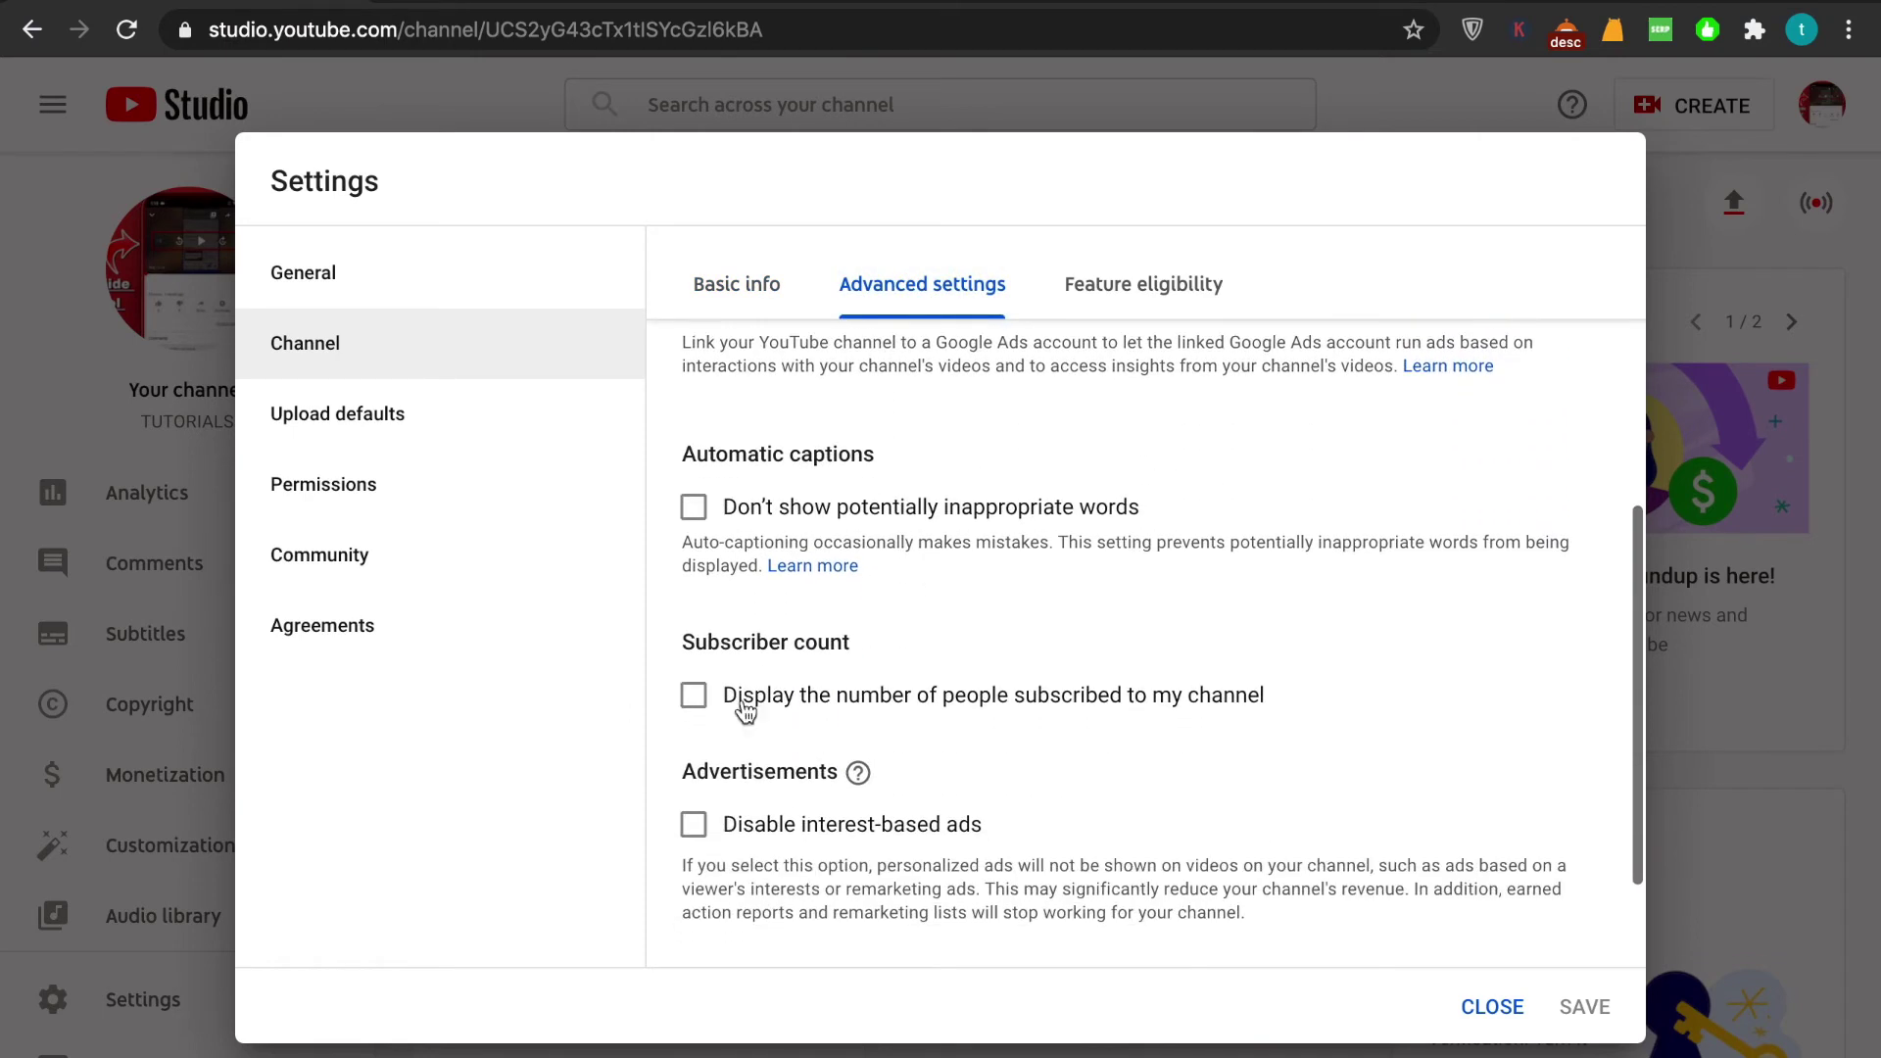
{"action": "left_click_drag", "start_coordinate": [865, 641], "coordinate": [692, 642]}
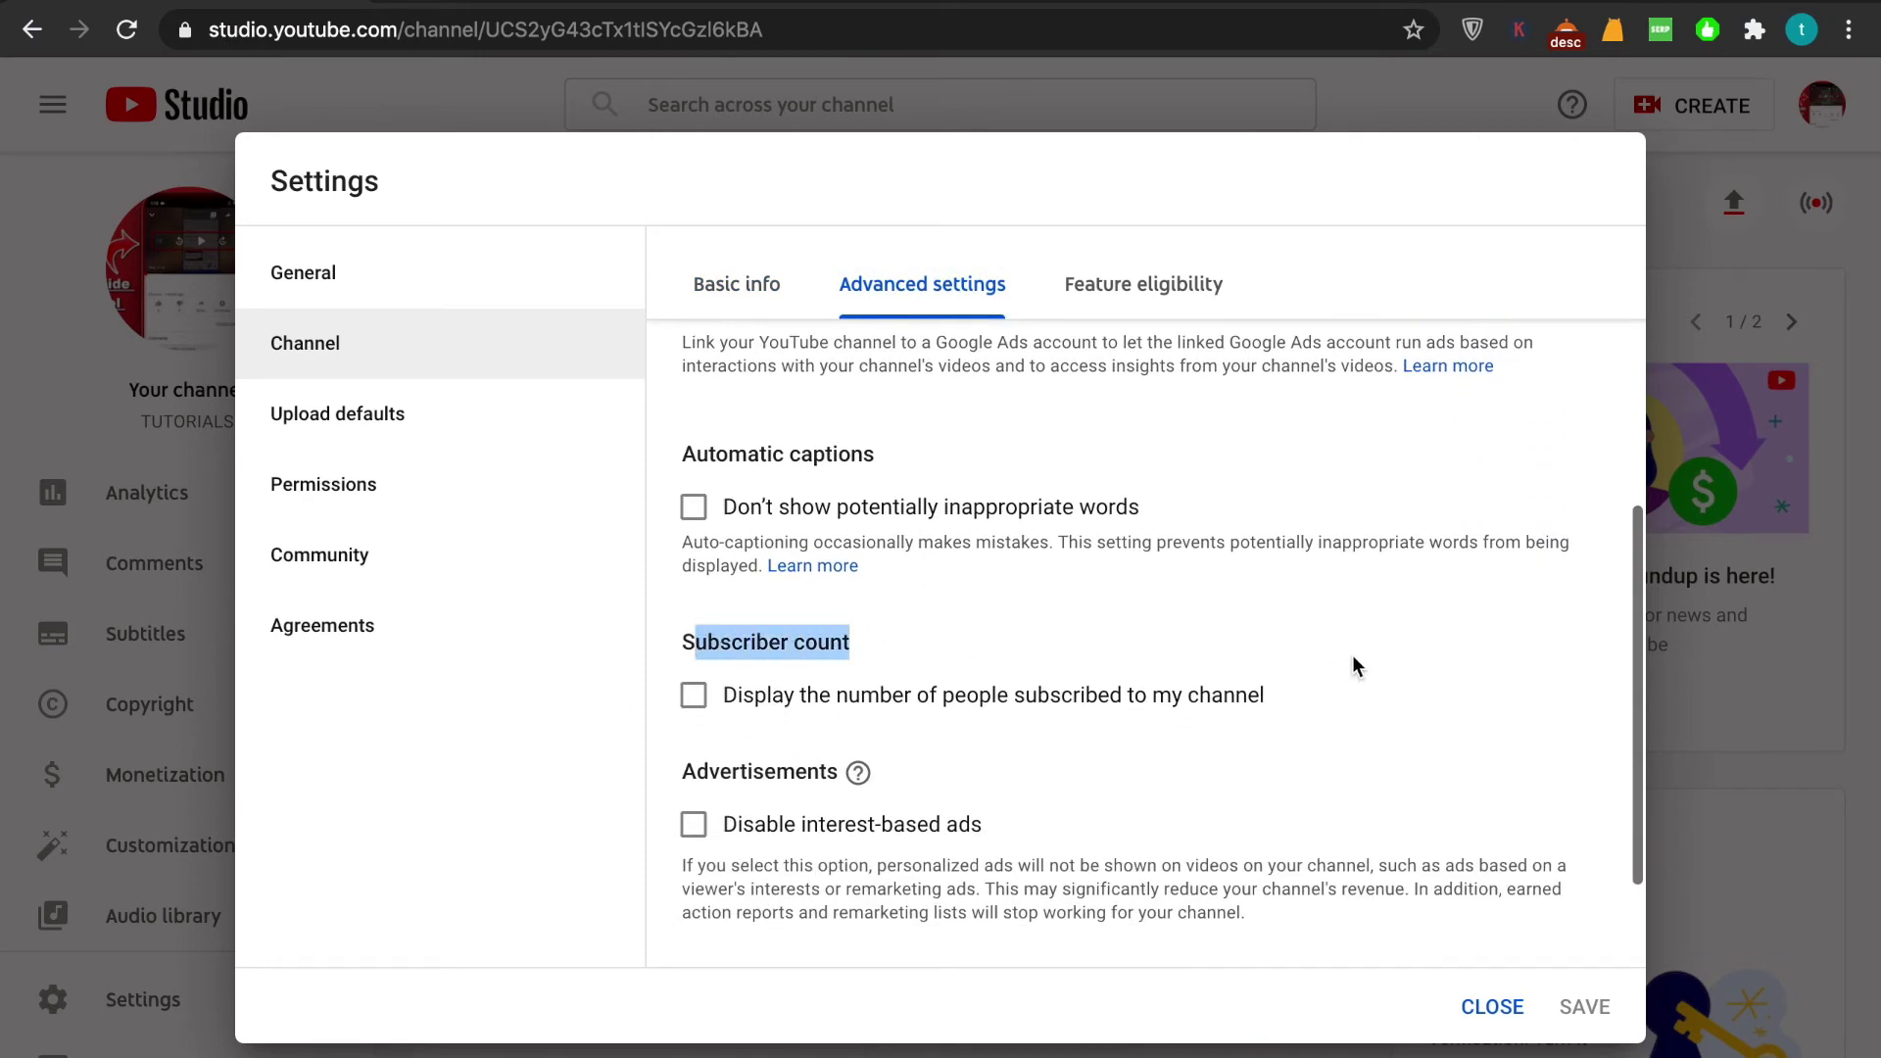
- Enable 'Display the number of people subscribed to my channel' and save
{"action": "left_click_drag", "start_coordinate": [1320, 702], "coordinate": [770, 696]}
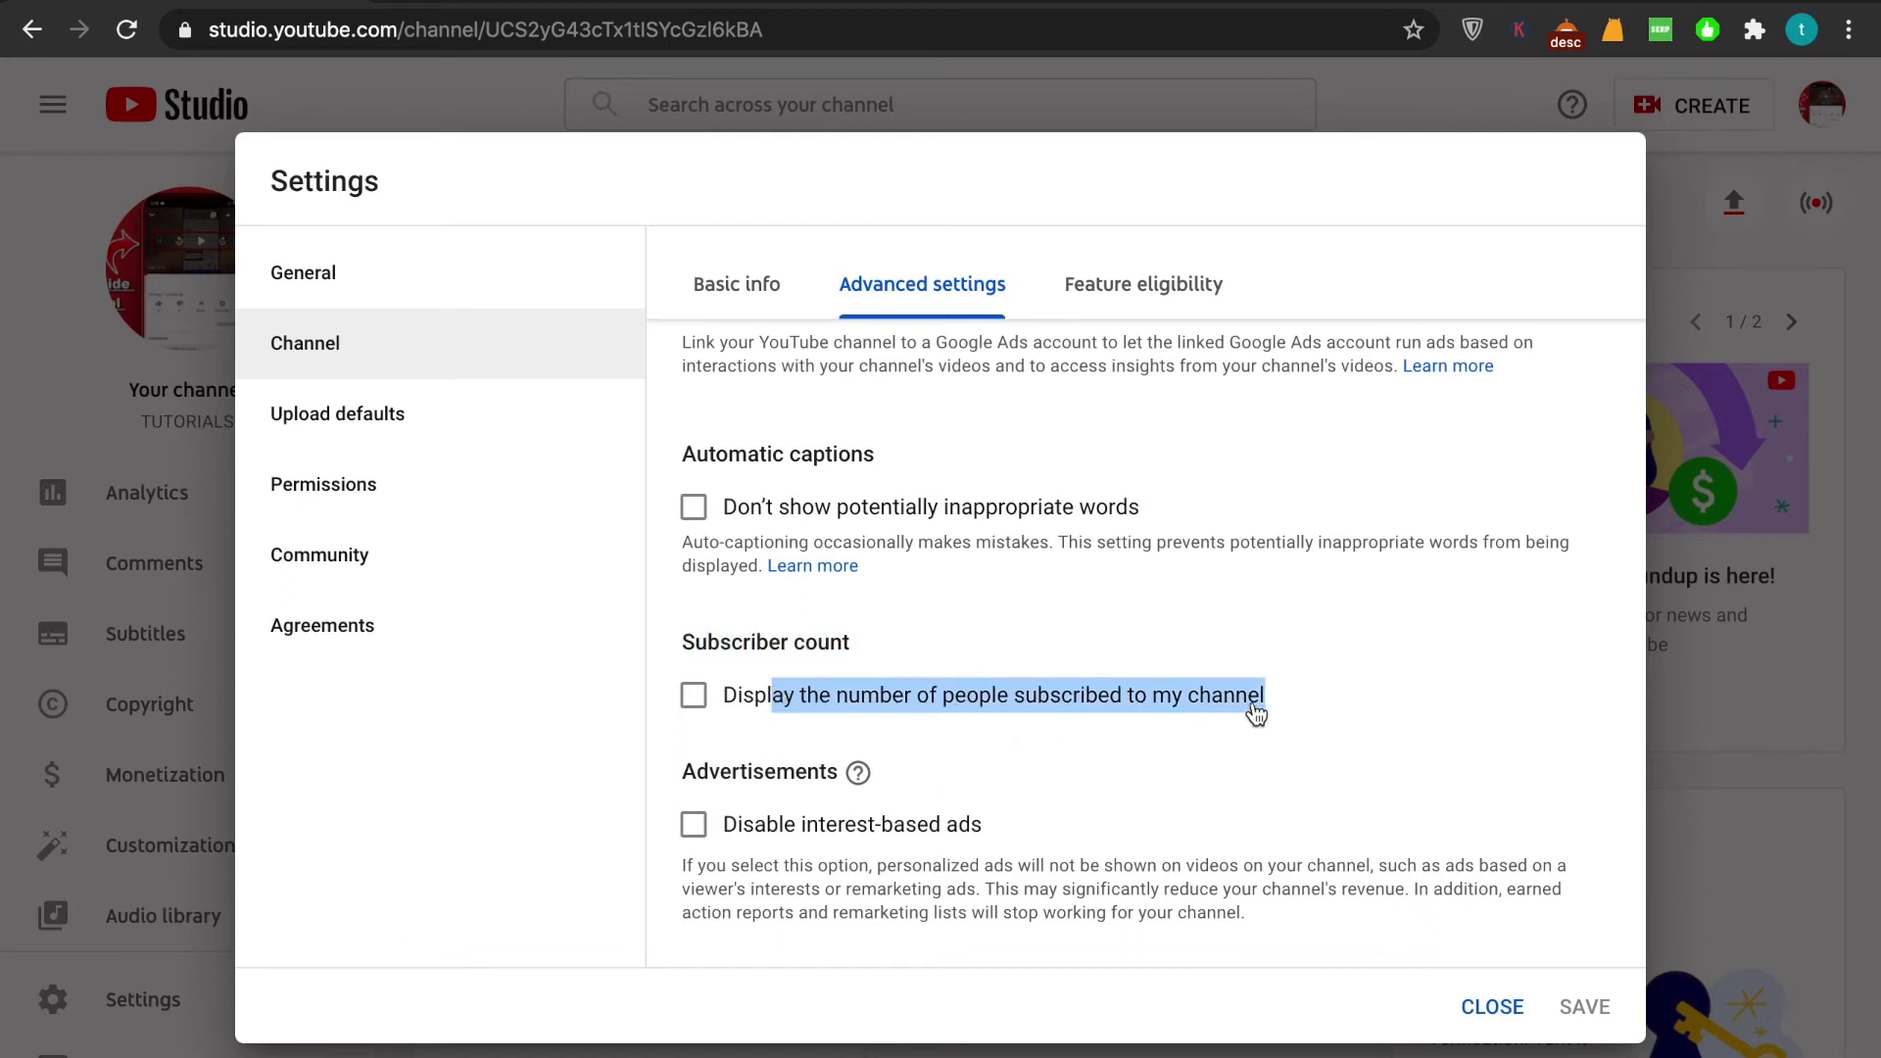
{"action": "left_click", "coordinate": [693, 697]}
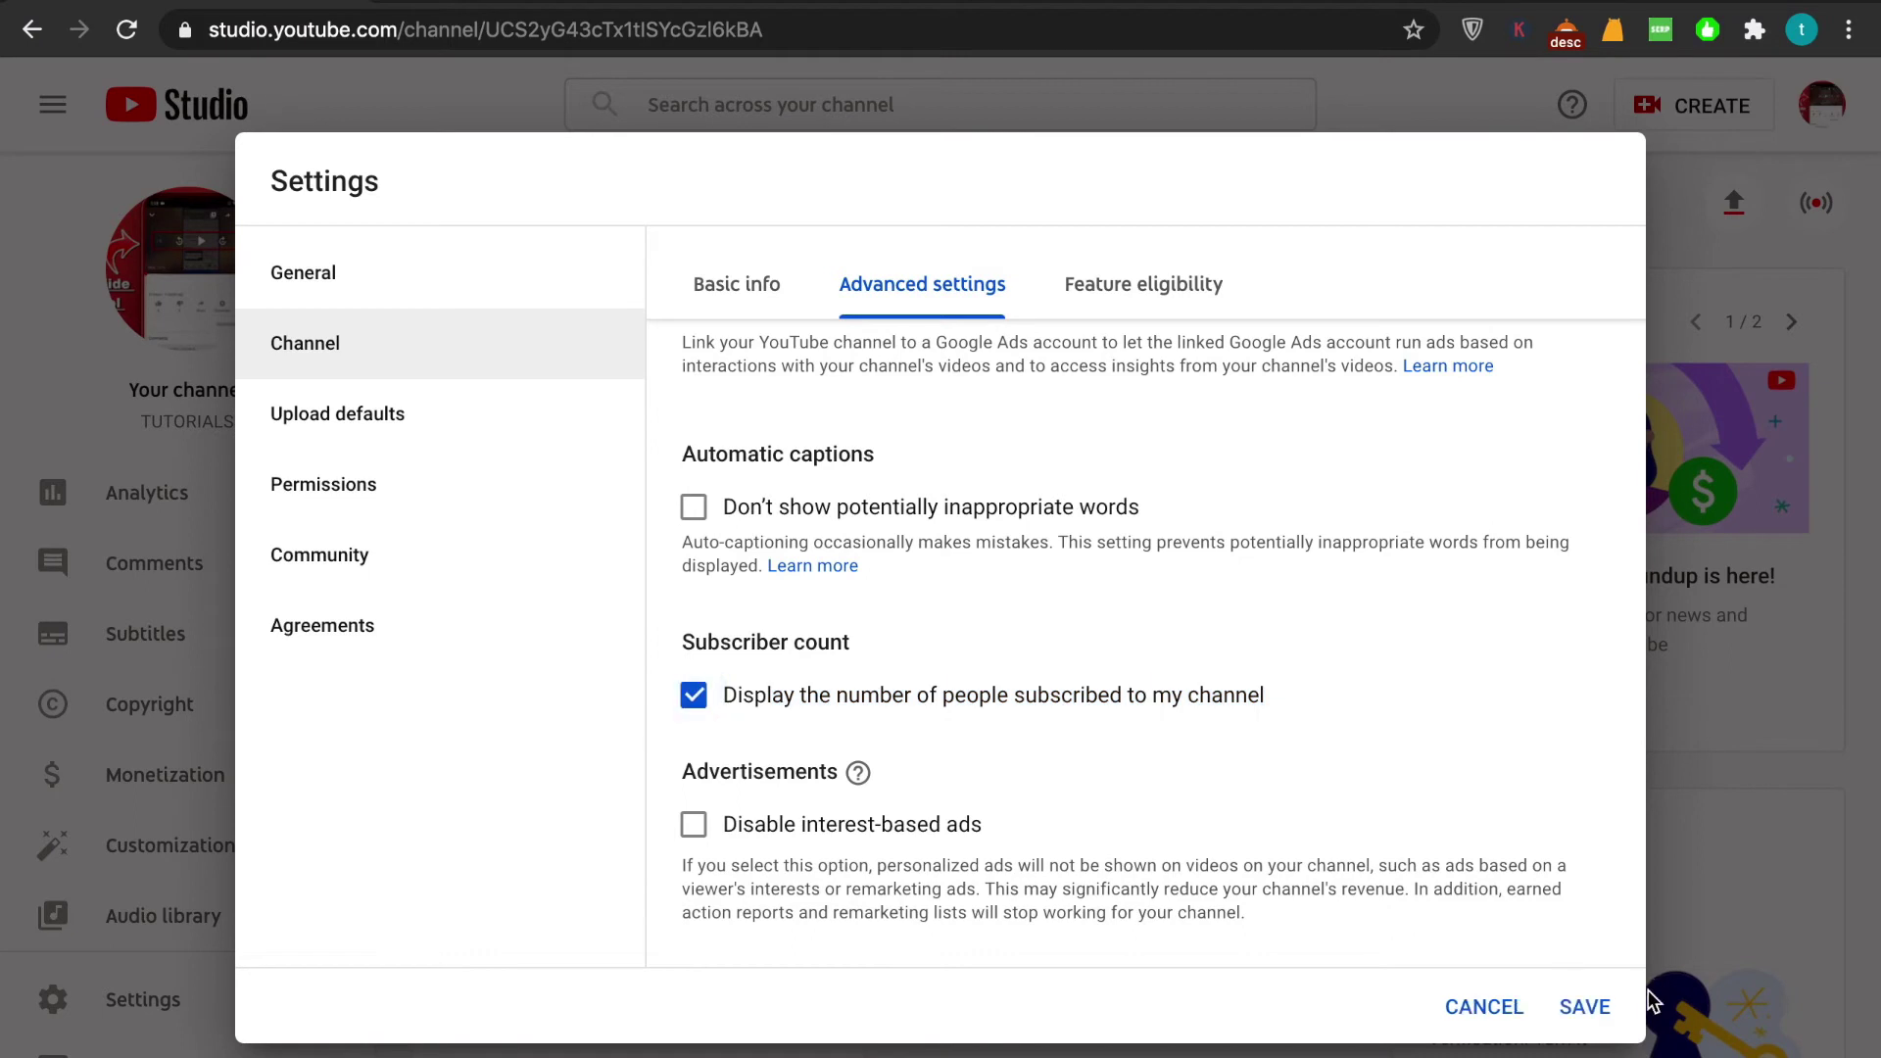
{"action": "left_click", "coordinate": [1584, 1007]}
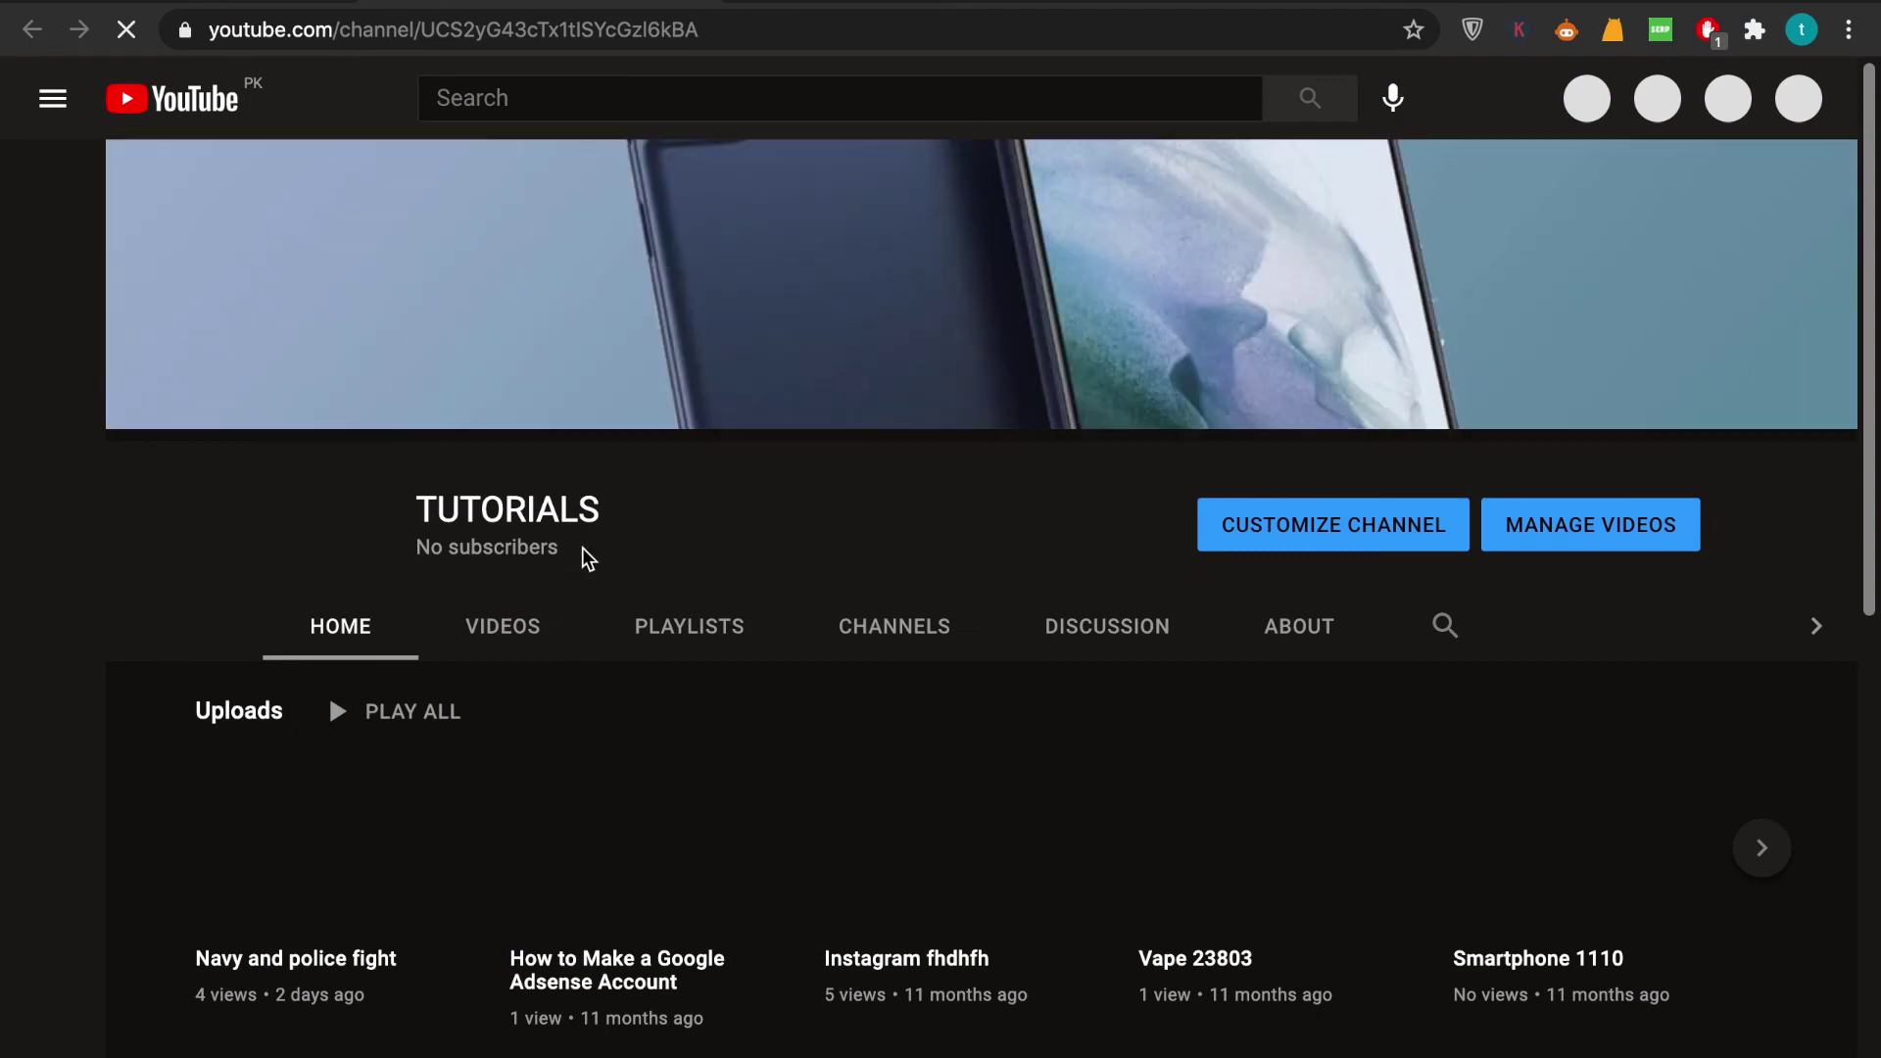
- Highlight the 'No subscribers' line under the TUTORIALS channel name to confirm it
{"action": "left_click_drag", "start_coordinate": [582, 549], "coordinate": [430, 547]}
{"action": "triple_click", "coordinate": [405, 545]}
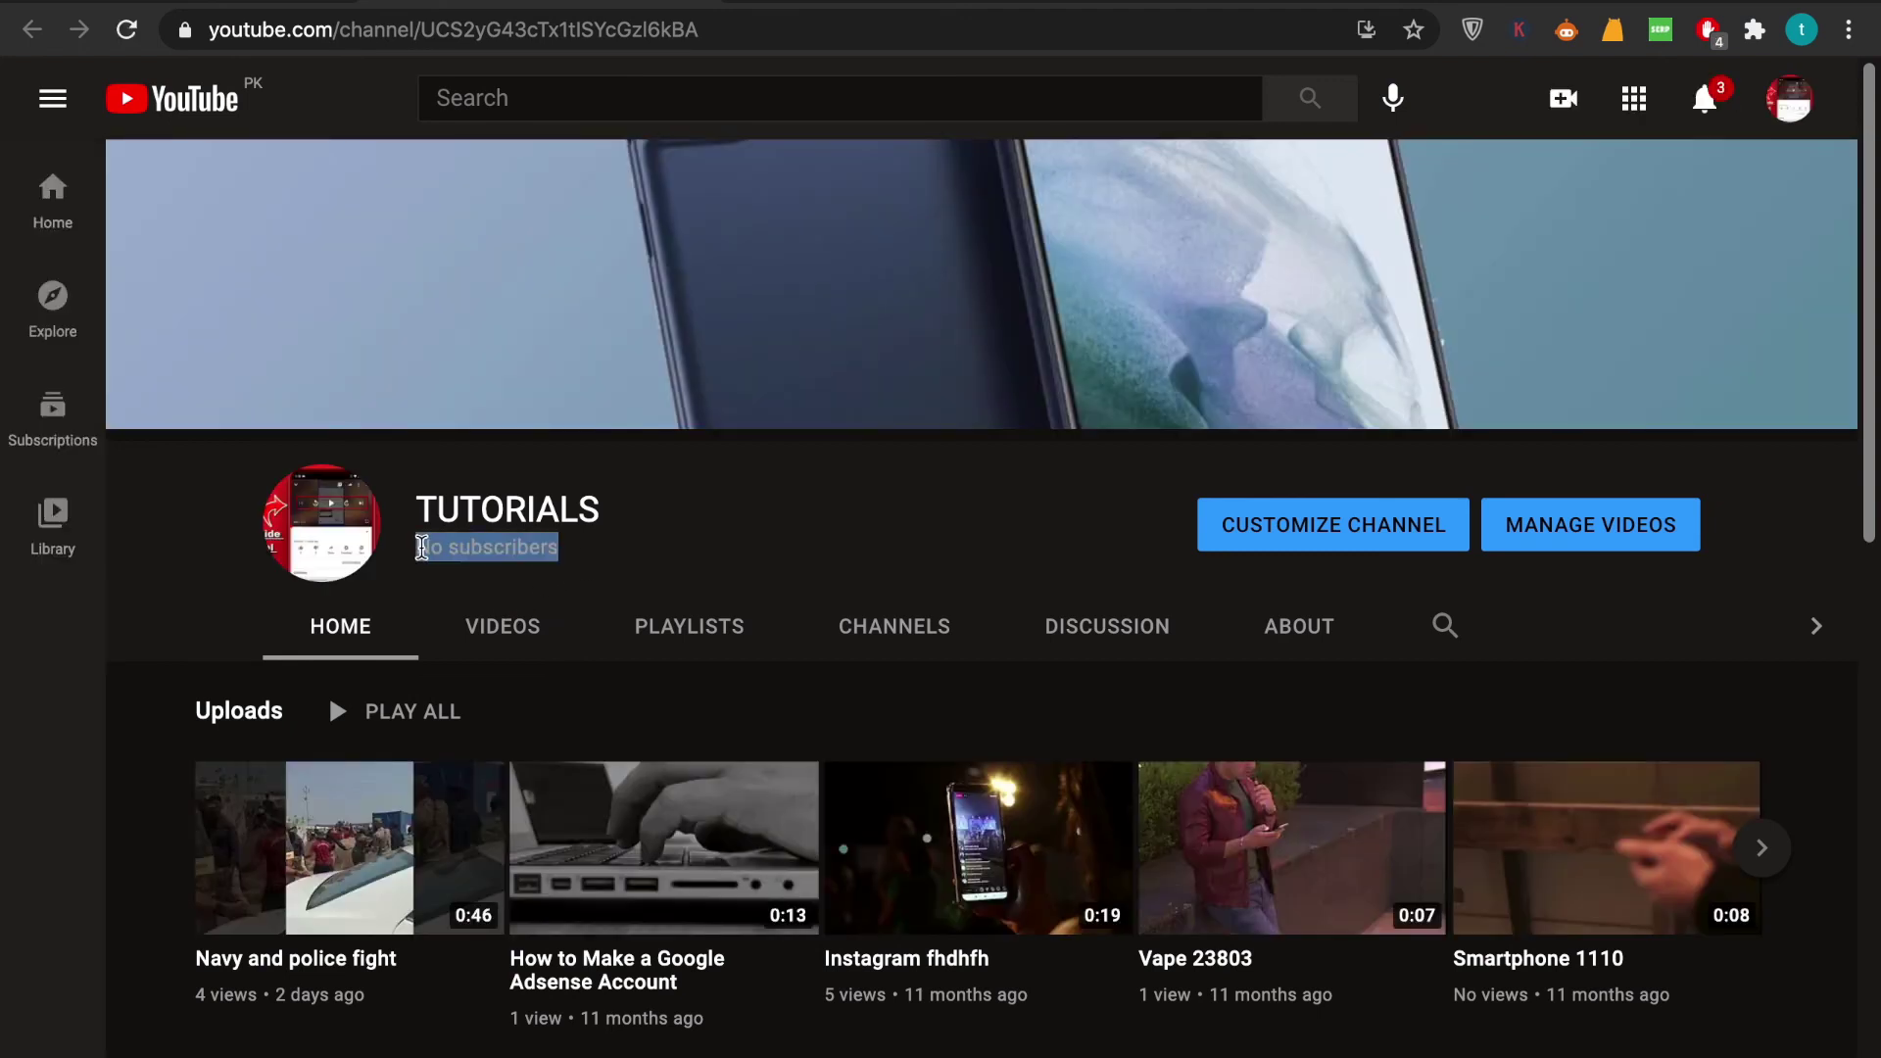
{"action": "left_click", "coordinate": [418, 547]}
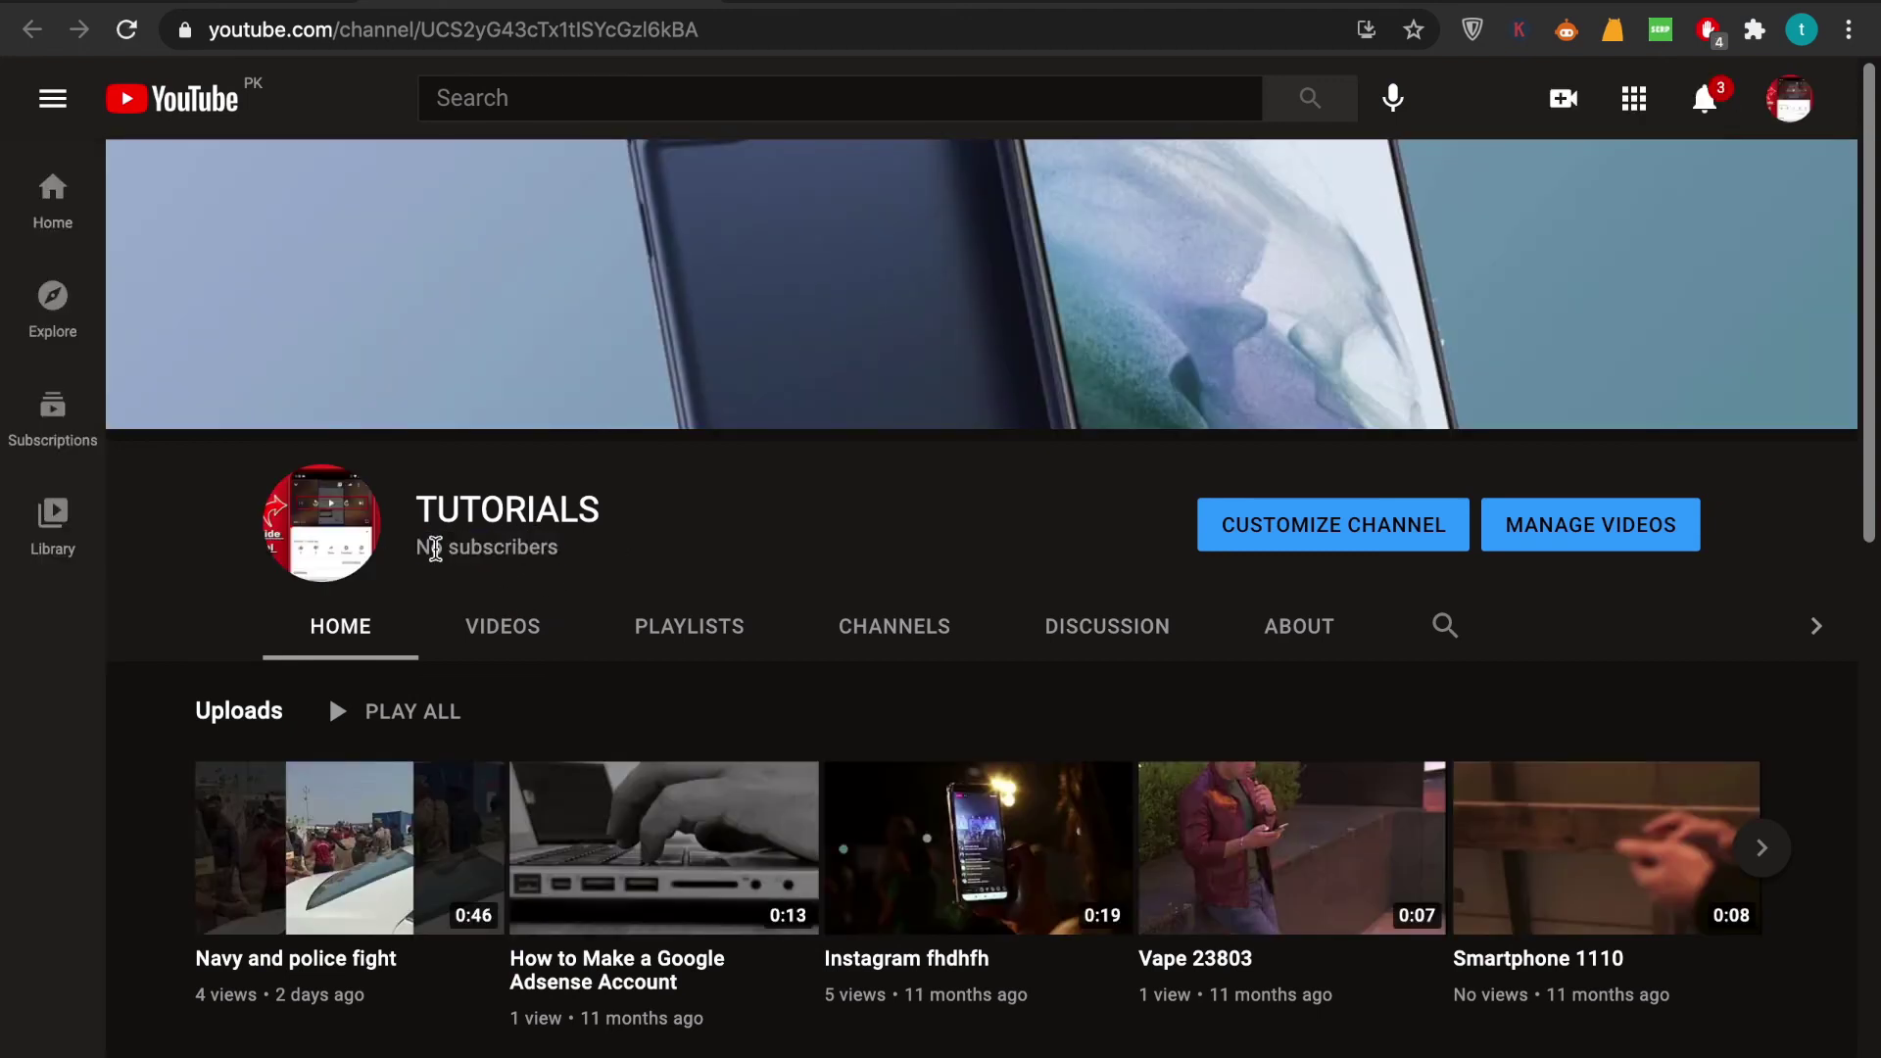
{"action": "mouse_move", "coordinate": [419, 548]}
{"action": "left_mouse_down"}
{"action": "mouse_move", "coordinate": [560, 537]}
{"action": "mouse_move", "coordinate": [418, 547]}
{"action": "left_mouse_up"}
{"action": "left_click", "coordinate": [421, 547]}
{"action": "left_click", "coordinate": [630, 559]}
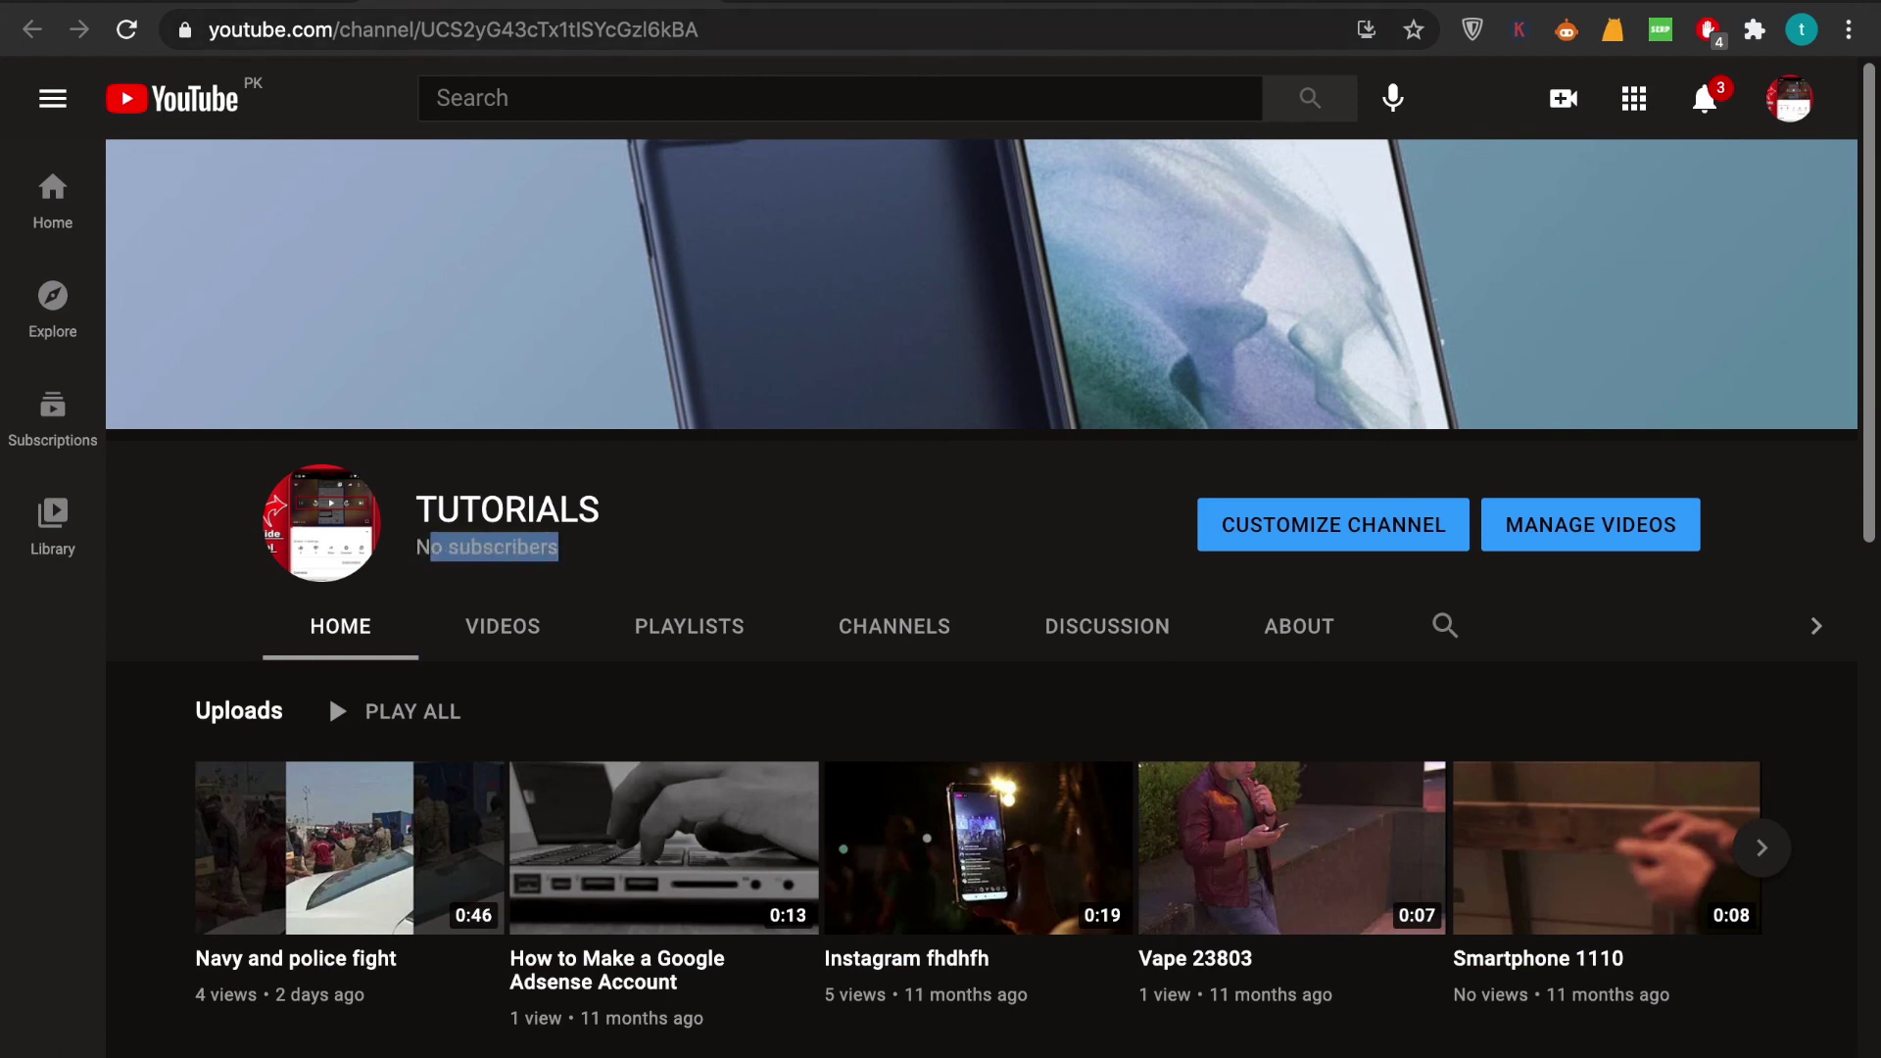
{"action": "key", "text": "ctrl+Tab"}
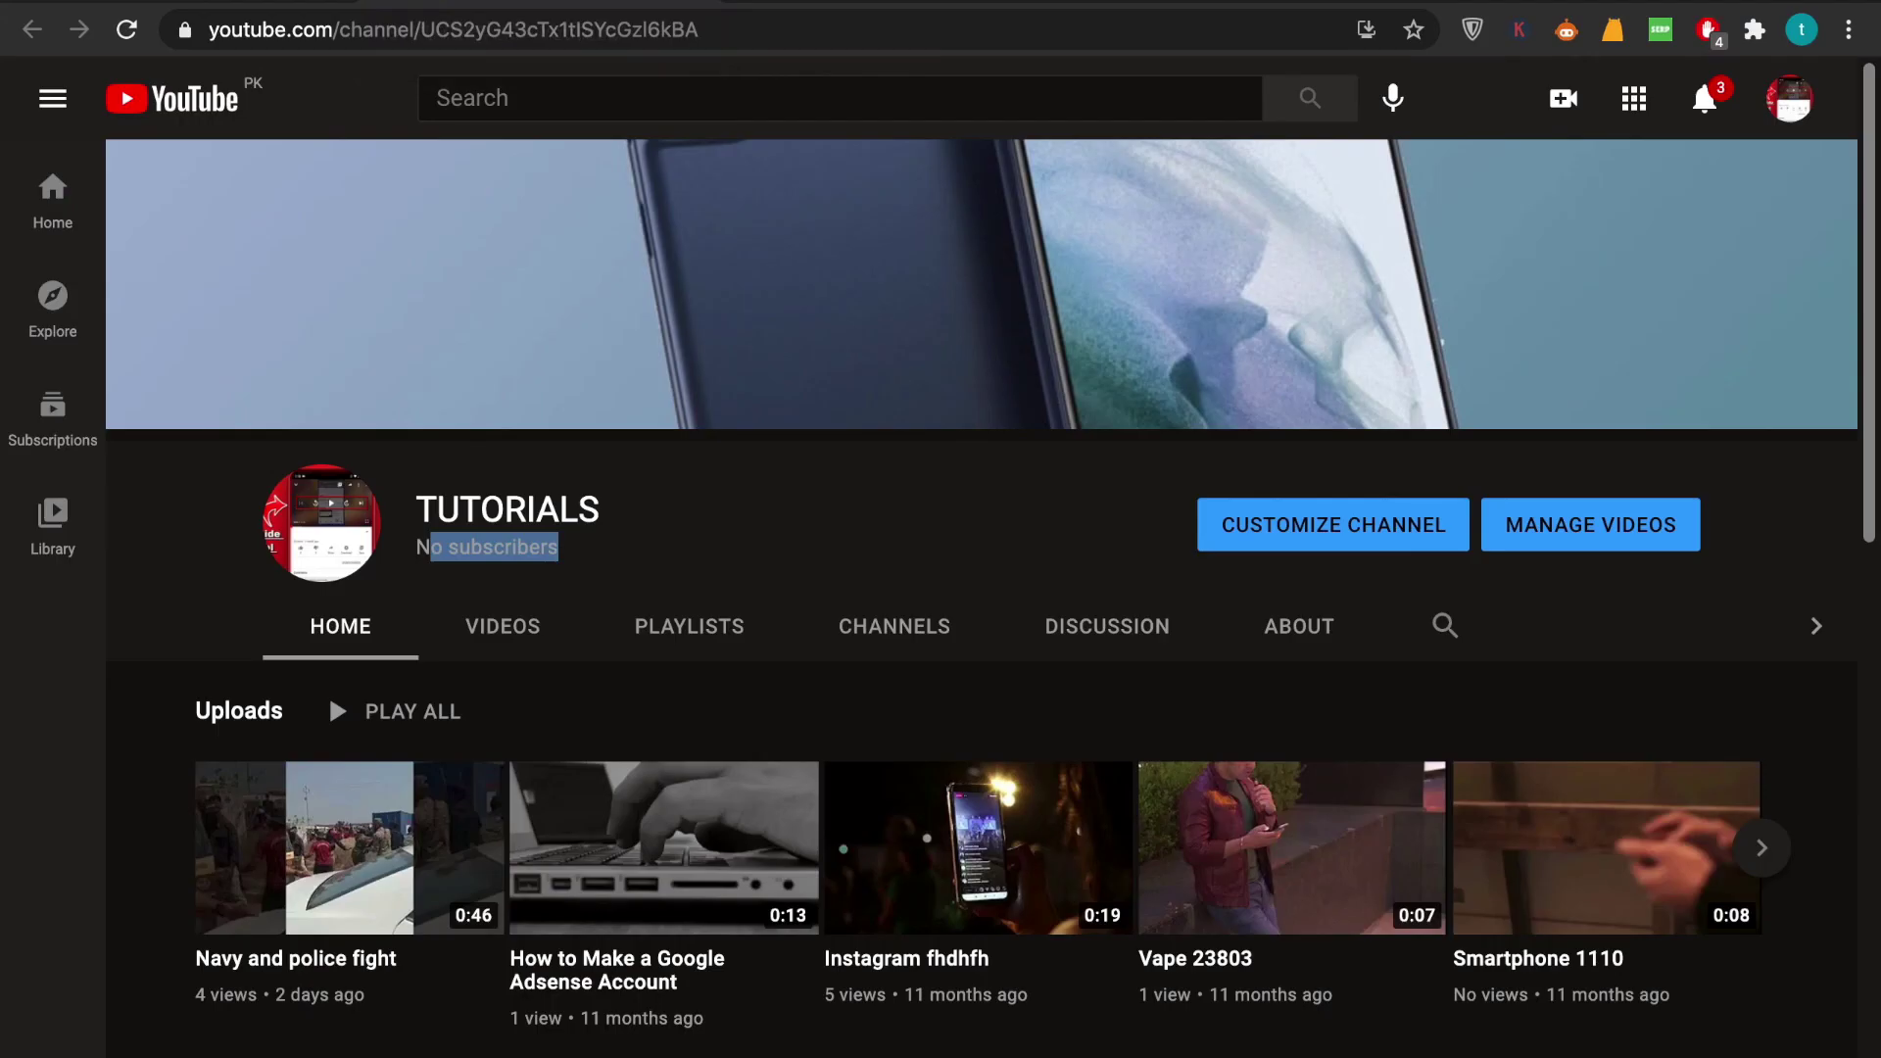